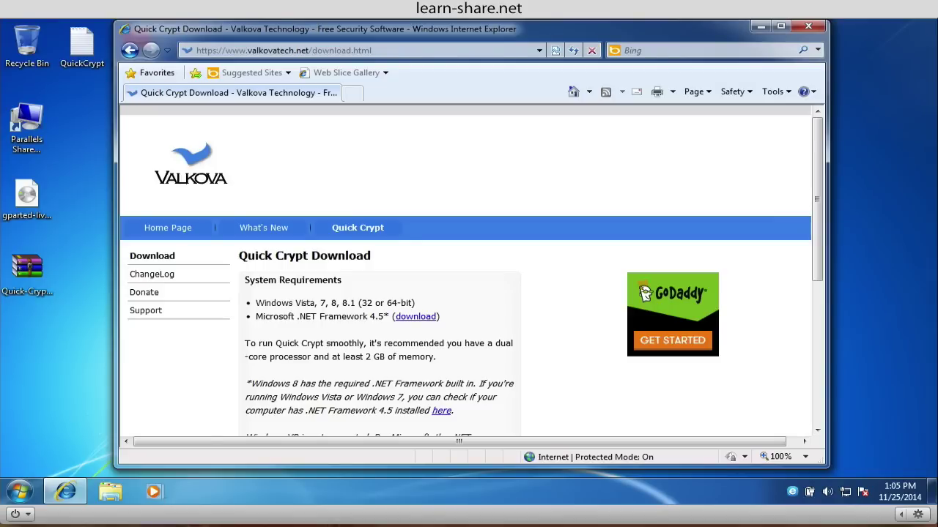
pyautogui.click(780, 26)
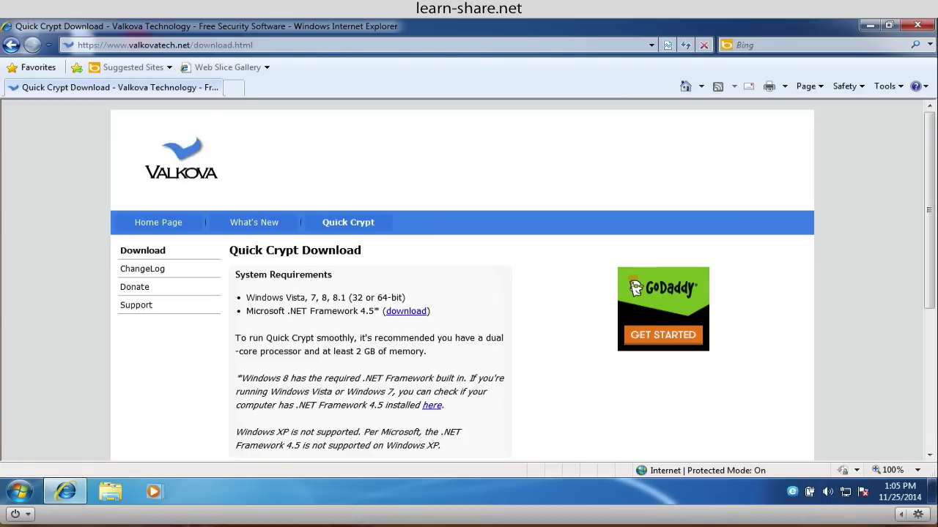
pyautogui.scroll(-1, 469, 293)
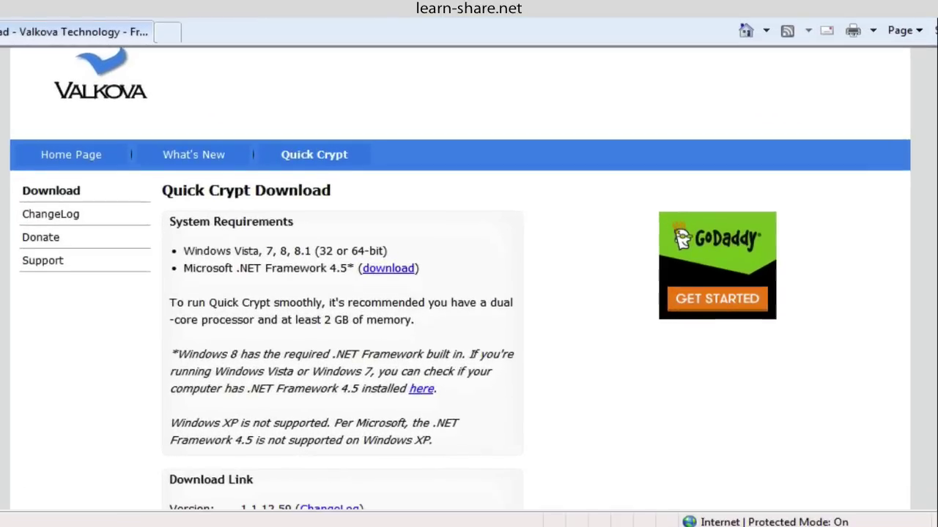
pyautogui.scroll(-1, 469, 293)
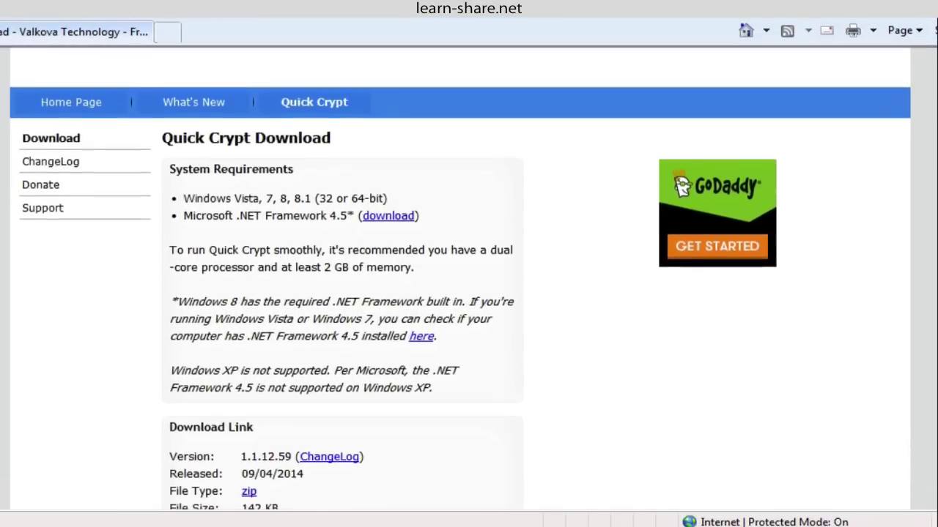
pyautogui.scroll(-1, 469, 293)
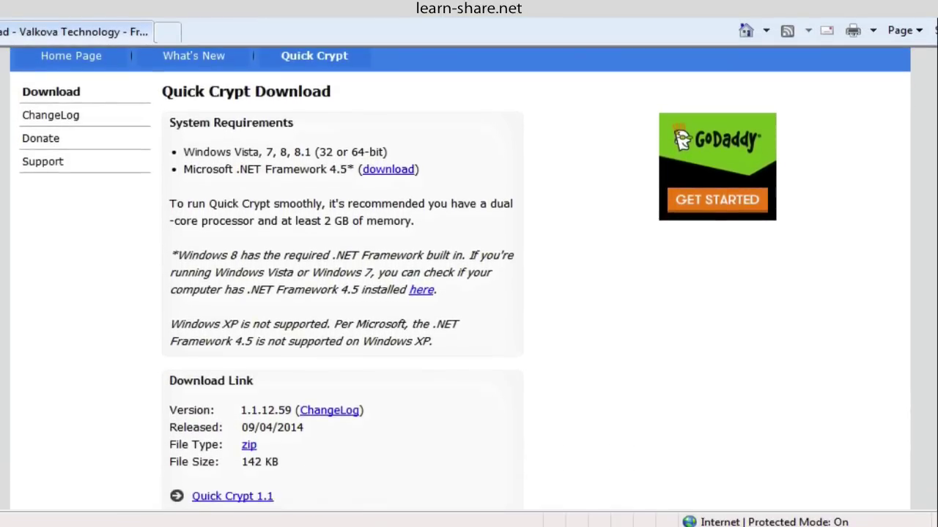
pyautogui.scroll(-1, 468, 293)
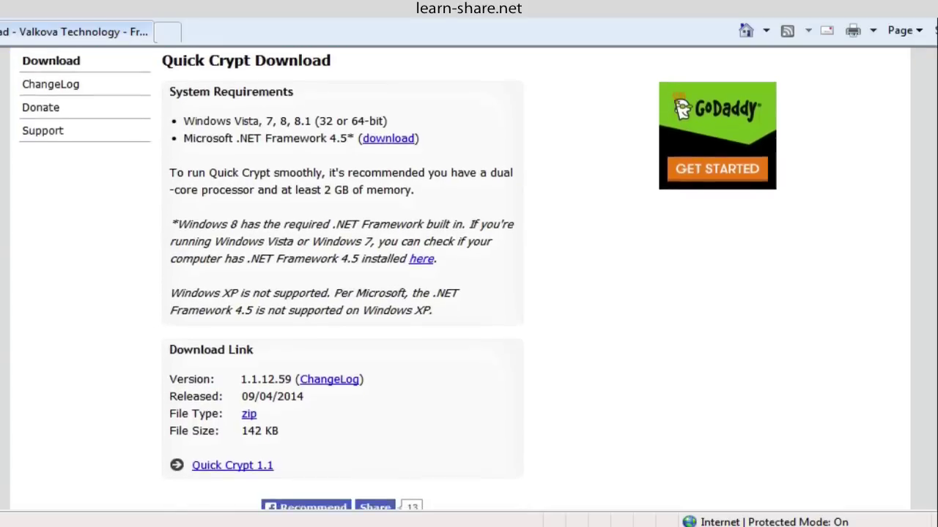
pyautogui.scroll(-1, 469, 293)
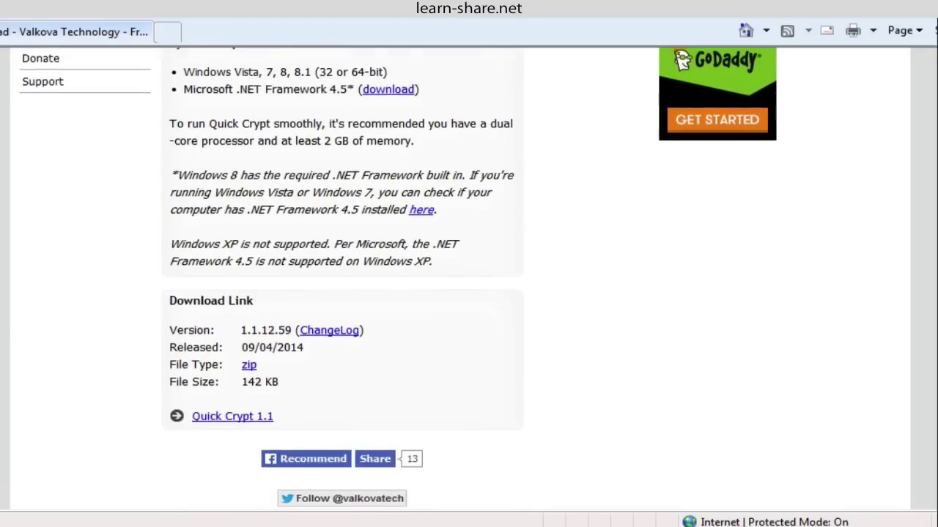
pyautogui.scroll(-1, 469, 293)
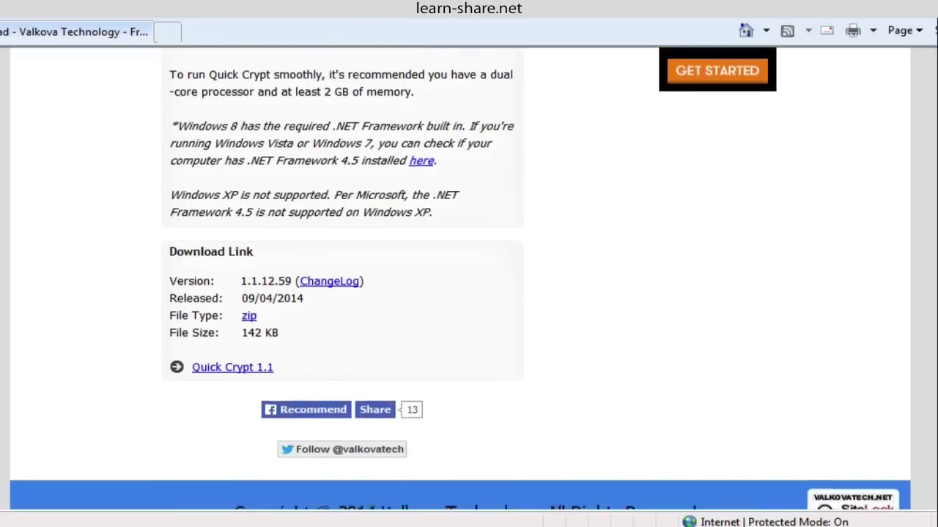
pyautogui.scroll(1, 469, 293)
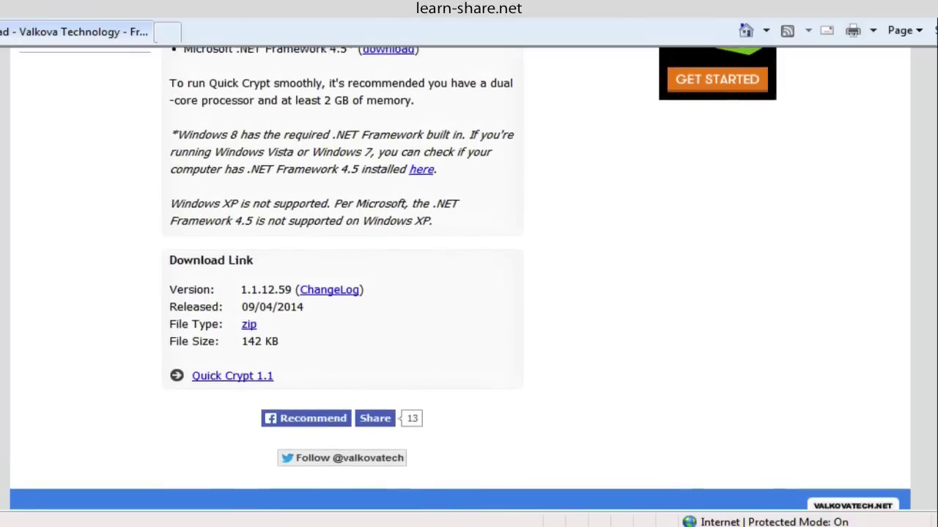
pyautogui.scroll(1, 468, 293)
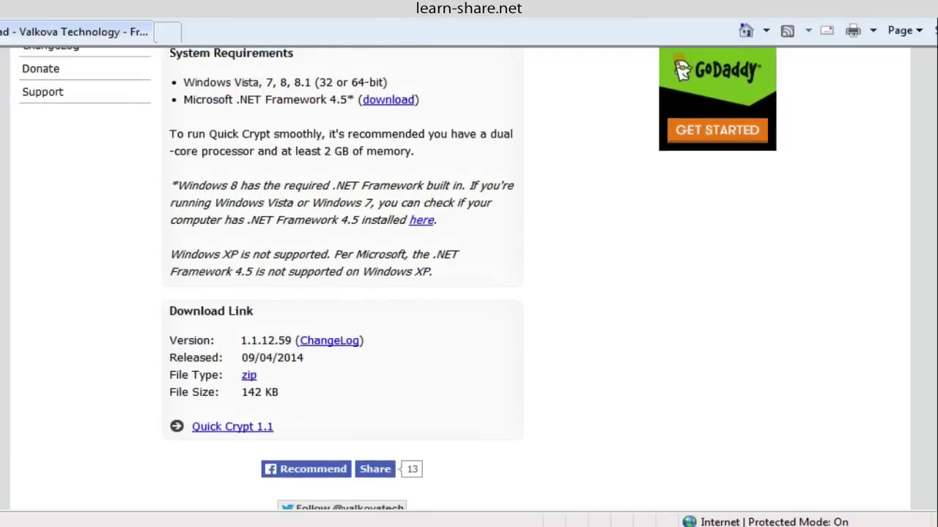
pyautogui.scroll(1, 469, 293)
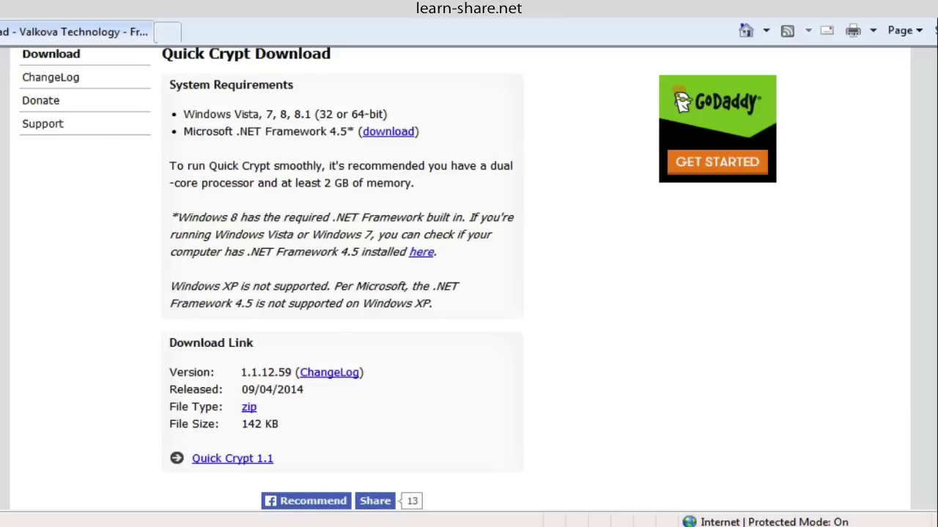
pyautogui.scroll(1, 468, 293)
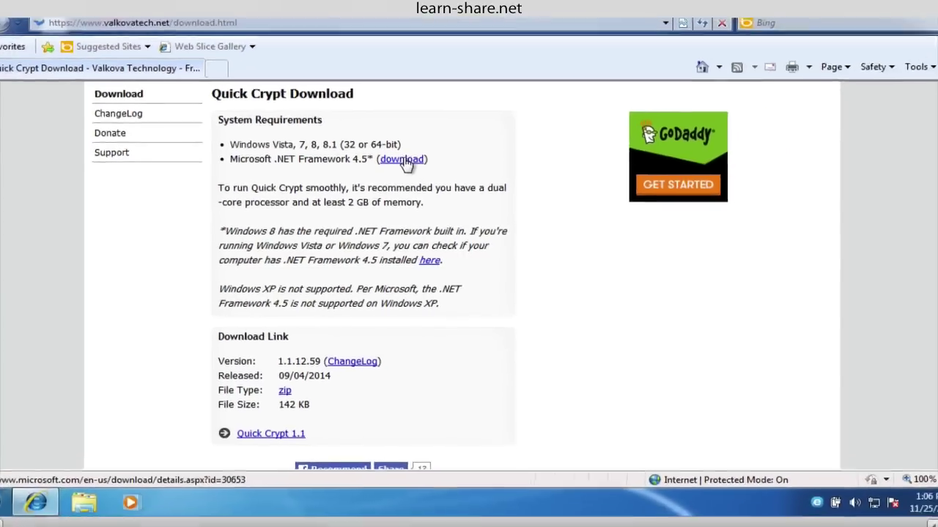
# Step: Download .NET Framework 4.5 in Internet Explorer, declining the optional MSN homepage and Bing extra
pyautogui.click(388, 140)
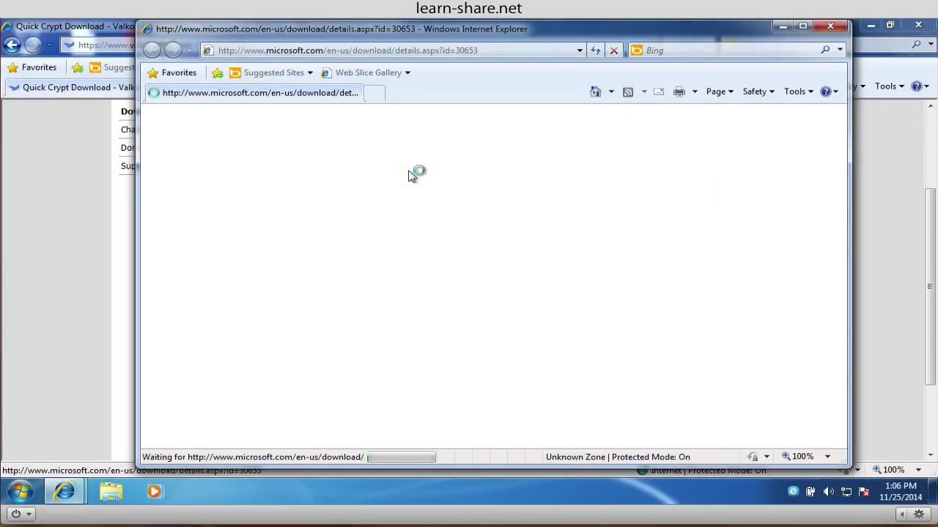
pyautogui.click(802, 27)
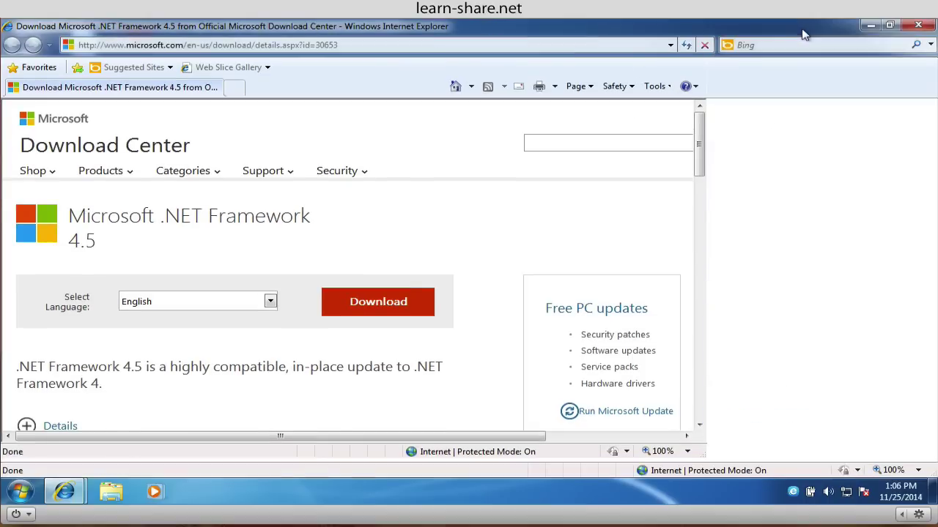
pyautogui.click(503, 310)
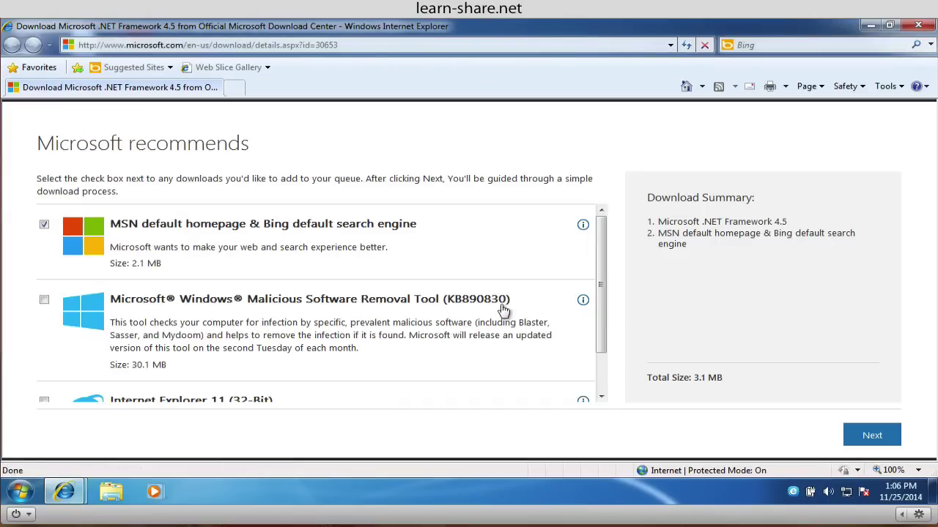
pyautogui.click(45, 225)
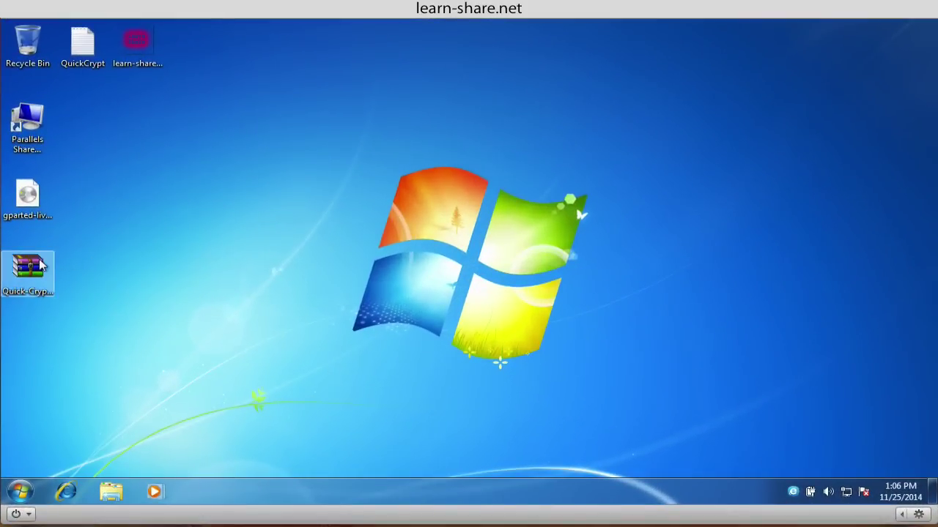
# Step: Extract the Quick-Crypt-1.1 archive to the Desktop with WinRAR
pyautogui.moveTo(41, 268); pyautogui.dragTo(257, 194)
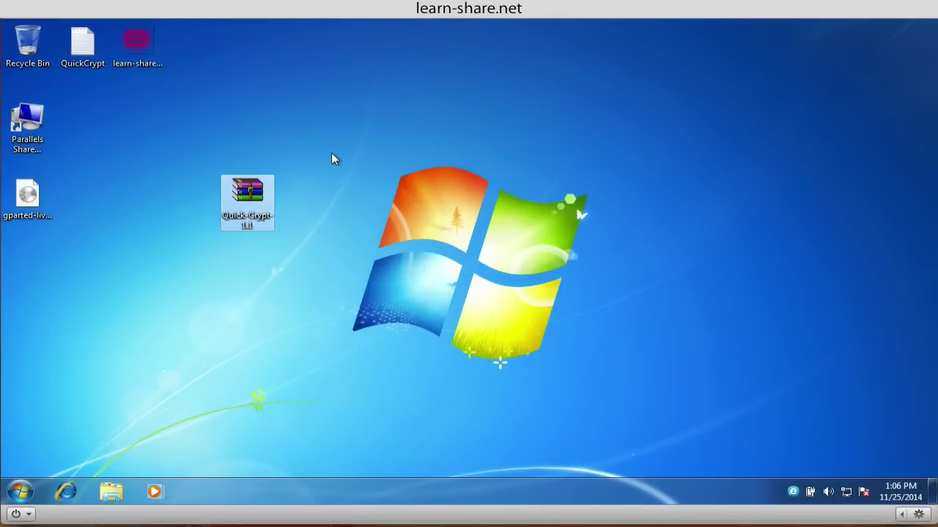
pyautogui.doubleClick(250, 189)
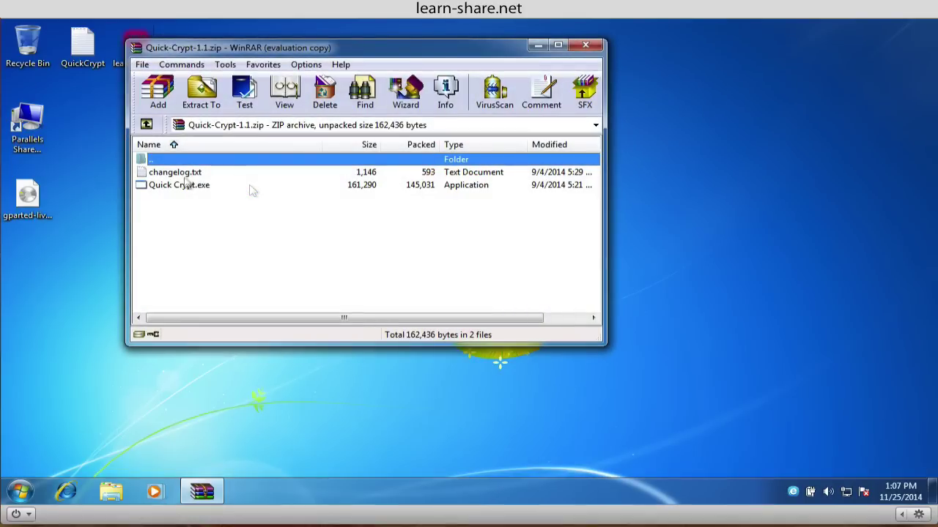
pyautogui.click(201, 92)
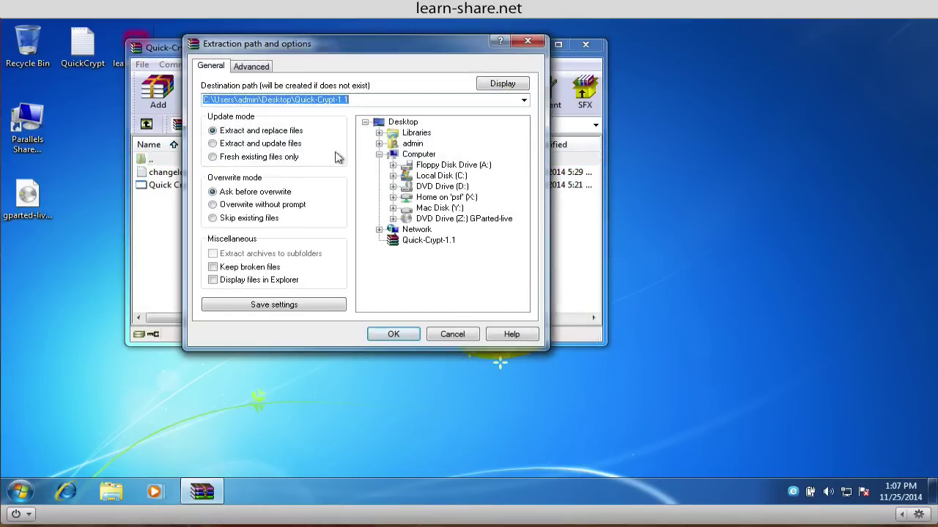
pyautogui.click(404, 122)
pyautogui.click(392, 334)
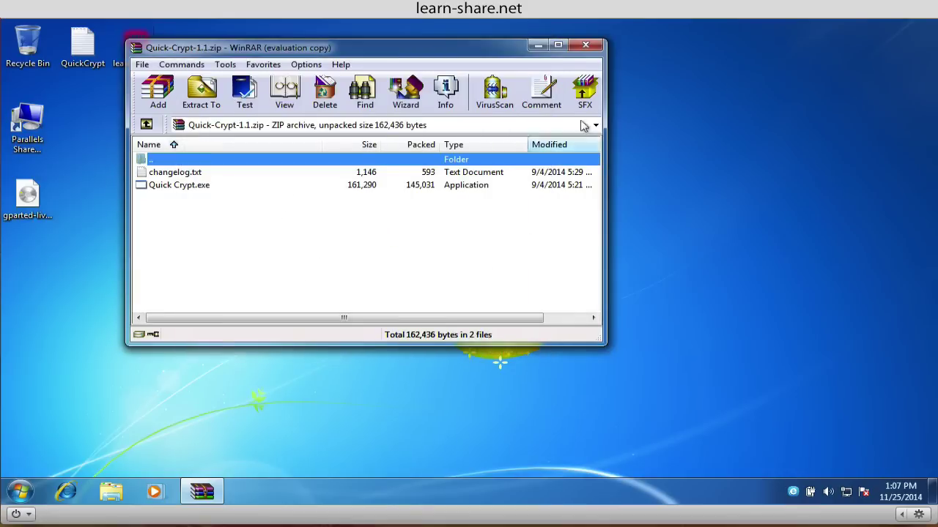
# Step: Close WinRAR and launch the extracted Quick Crypt program
pyautogui.click(586, 47)
pyautogui.moveTo(244, 220); pyautogui.dragTo(33, 438)
pyautogui.doubleClick(27, 271)
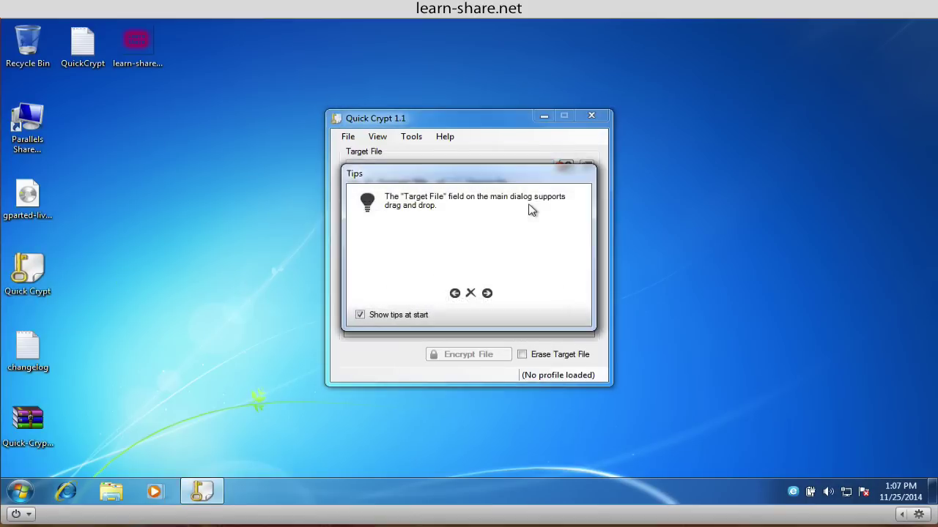
# Step: Dismiss the Quick Crypt startup tips and rearrange the desktop icons
pyautogui.click(470, 294)
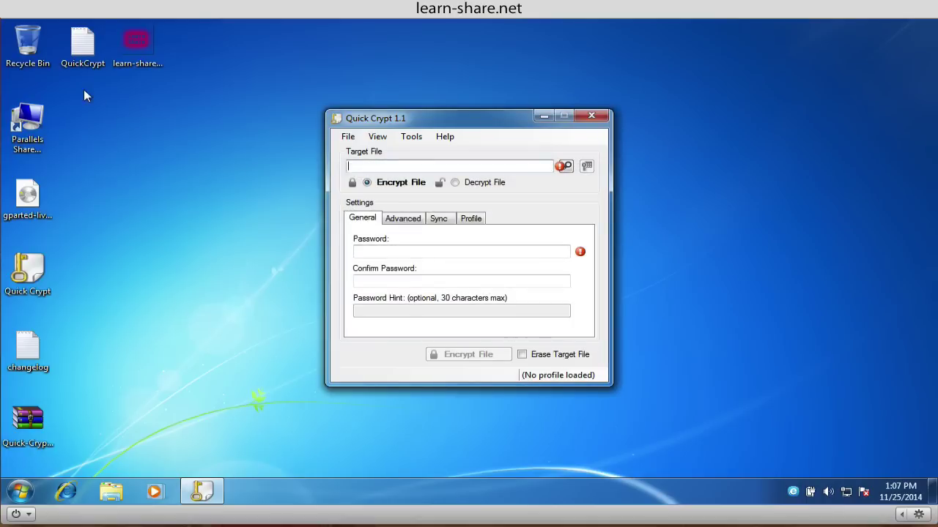
pyautogui.moveTo(83, 86); pyautogui.dragTo(220, 192)
pyautogui.click(240, 150)
# Step: Preview the QuickCrypt text file and the learn-share image, then close both
pyautogui.click(142, 190)
pyautogui.doubleClick(142, 190)
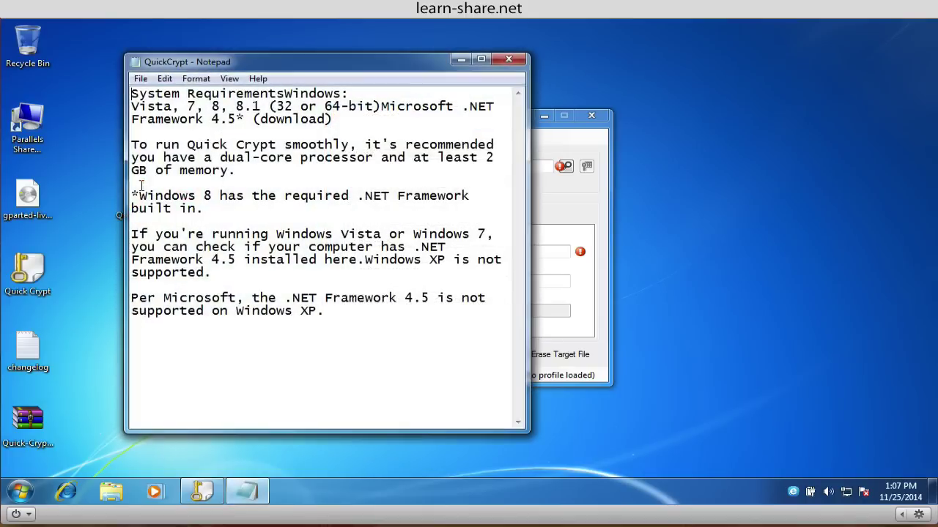
pyautogui.click(509, 59)
pyautogui.doubleClick(203, 183)
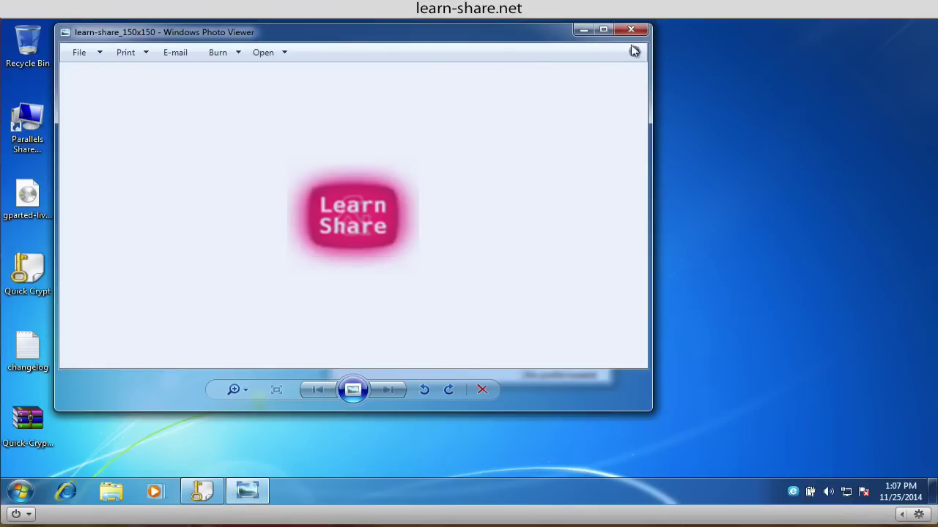
pyautogui.click(630, 29)
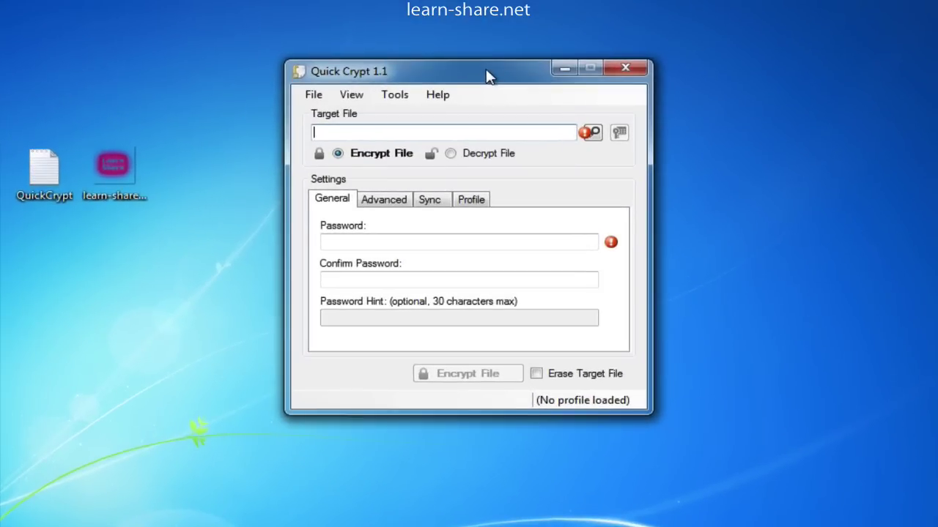
# Step: Select learn-share_150x150.png on the Desktop as the file to encrypt
pyautogui.click(595, 133)
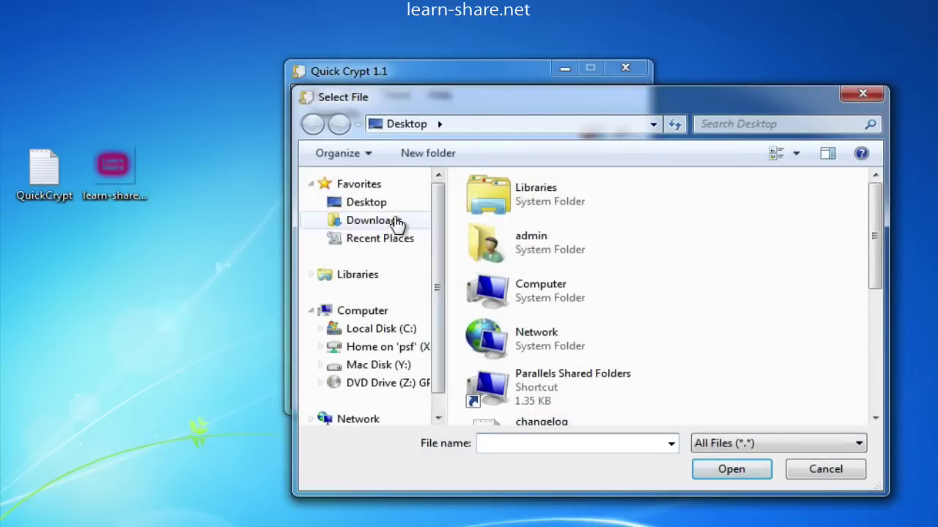
pyautogui.click(383, 203)
pyautogui.moveTo(875, 241); pyautogui.dragTo(877, 370)
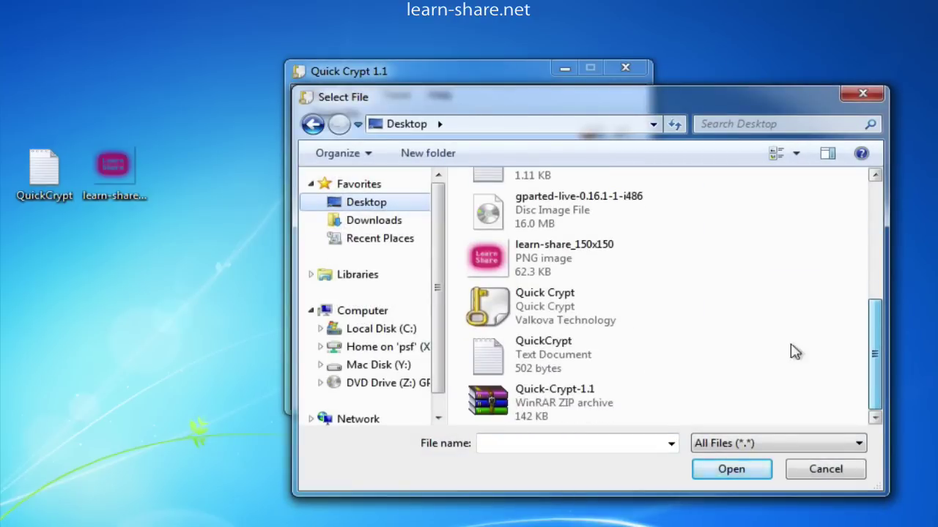
pyautogui.doubleClick(498, 253)
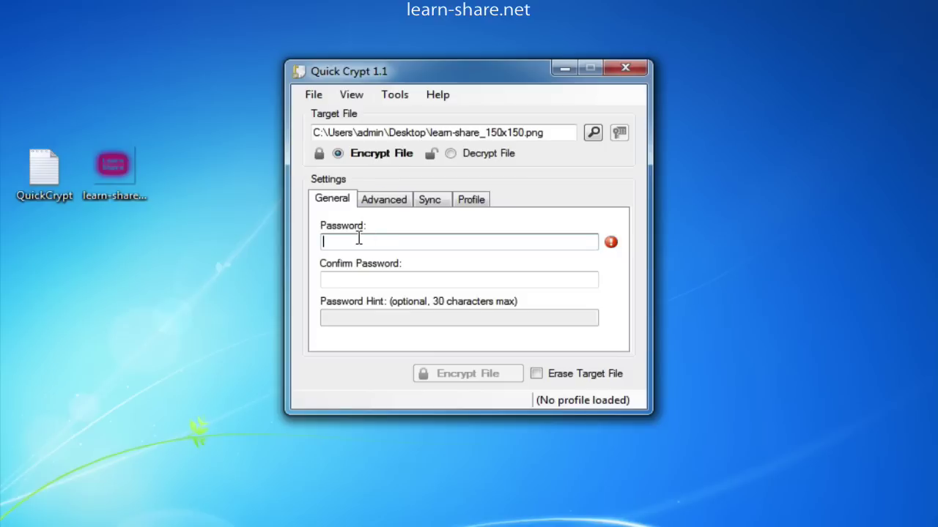
# Step: Enter and confirm the six-character encryption password
pyautogui.write('••')
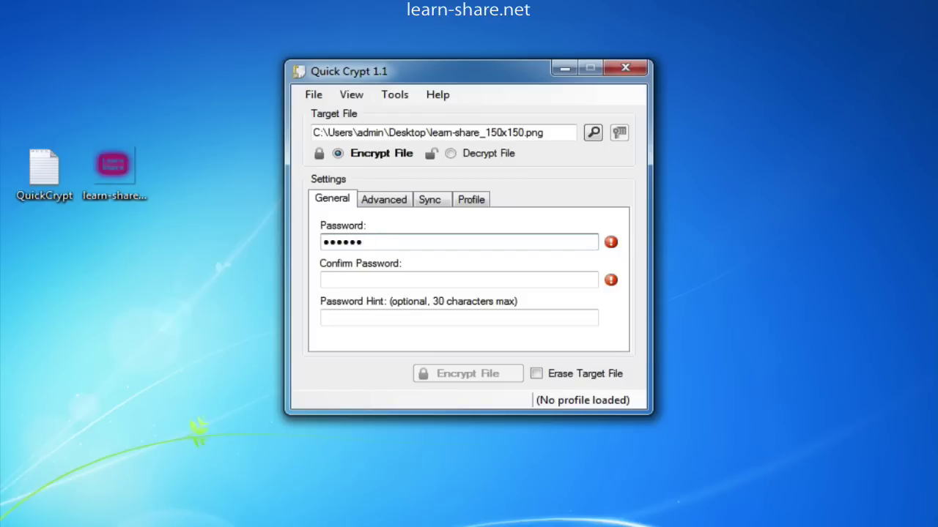
pyautogui.click(341, 286)
pyautogui.write('••••••')
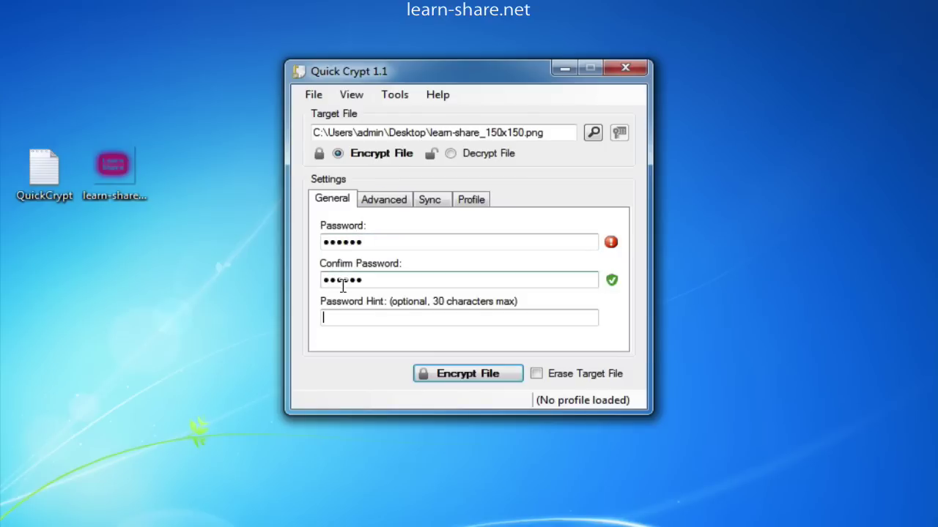
pyautogui.press('Tab')
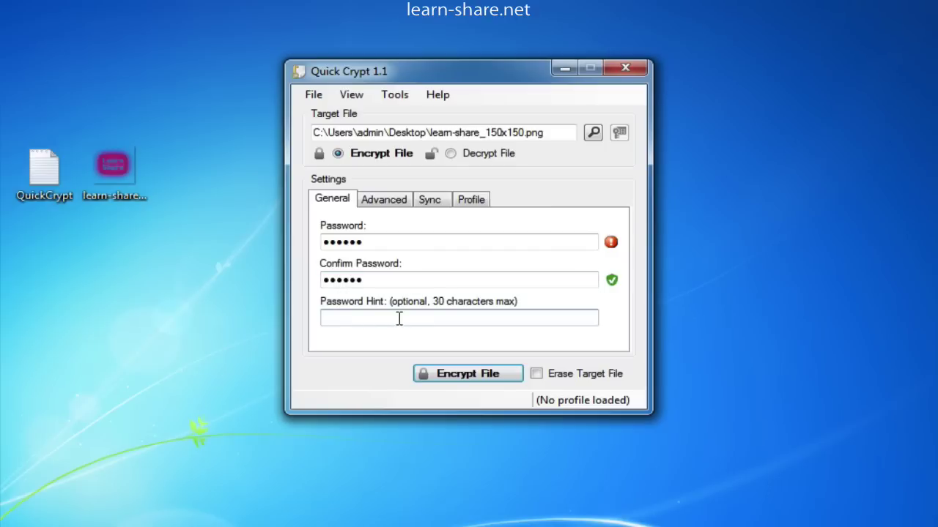
# Step: Show the Advanced tab, select the File Owner text, and leave File Expires at 0 (never)
pyautogui.click(388, 201)
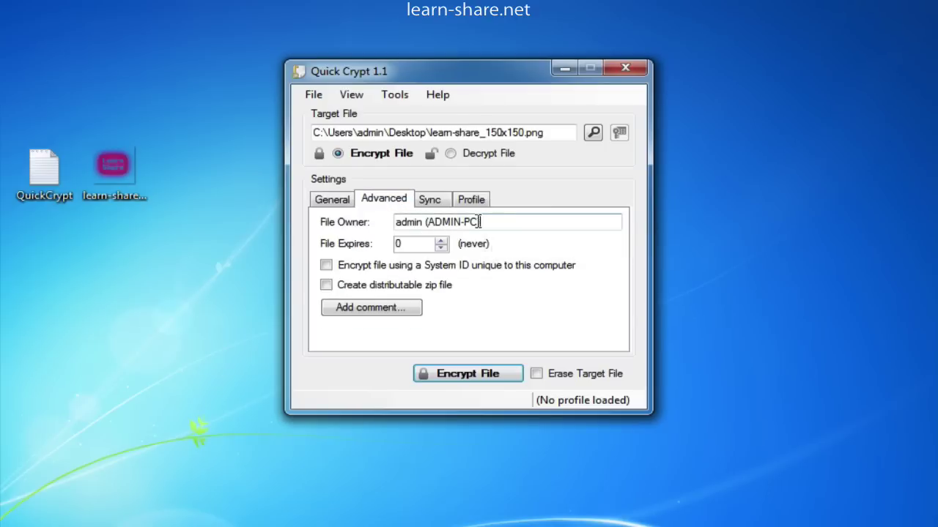
pyautogui.moveTo(480, 222); pyautogui.dragTo(396, 222)
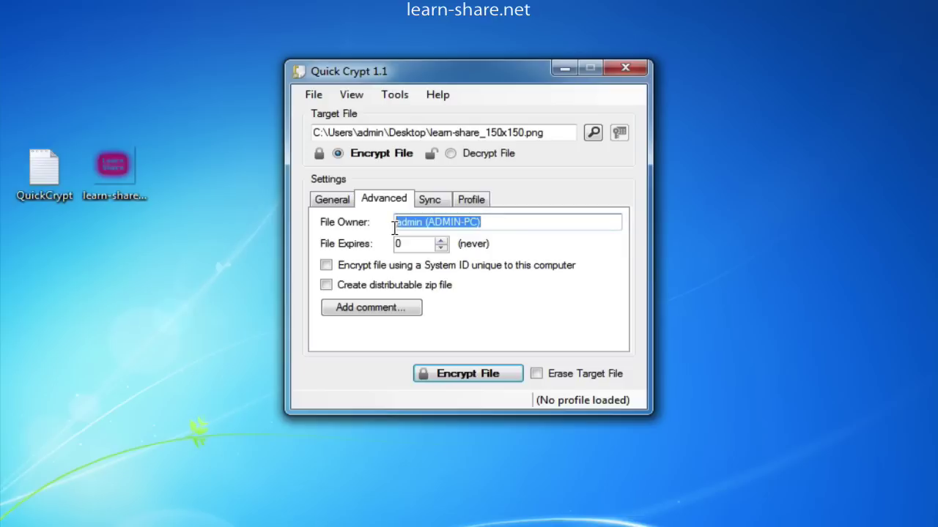
pyautogui.click(441, 241)
pyautogui.click(441, 247)
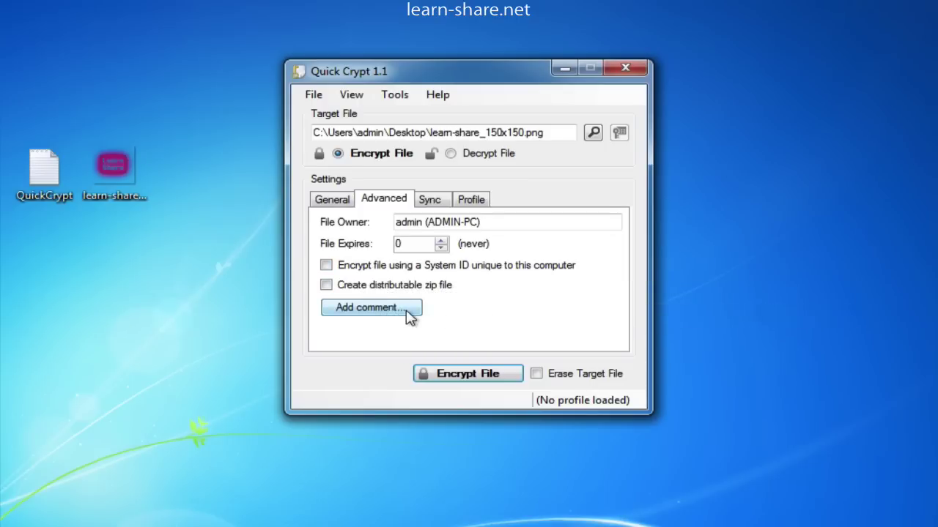
# Step: Attach the comment 'Destroys in 1 day!' to the file
pyautogui.click(407, 311)
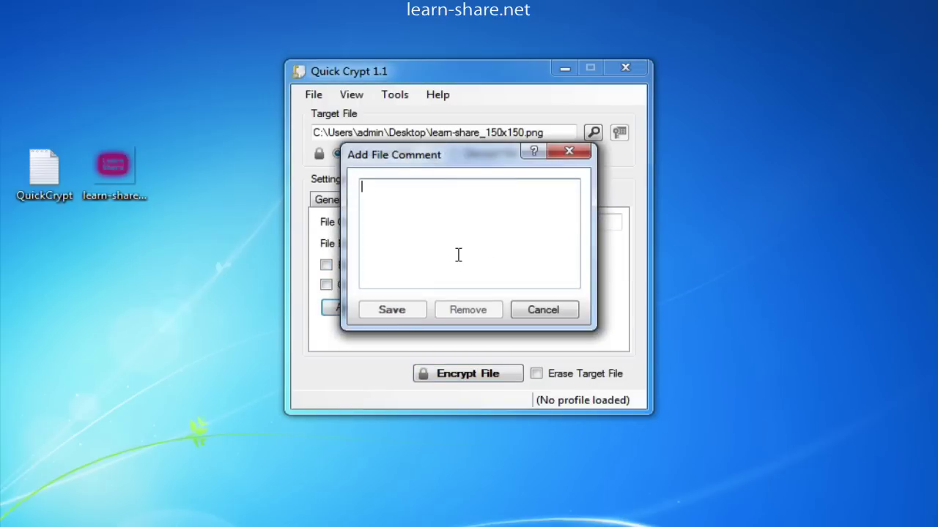
pyautogui.write('Destroys in 1 day!')
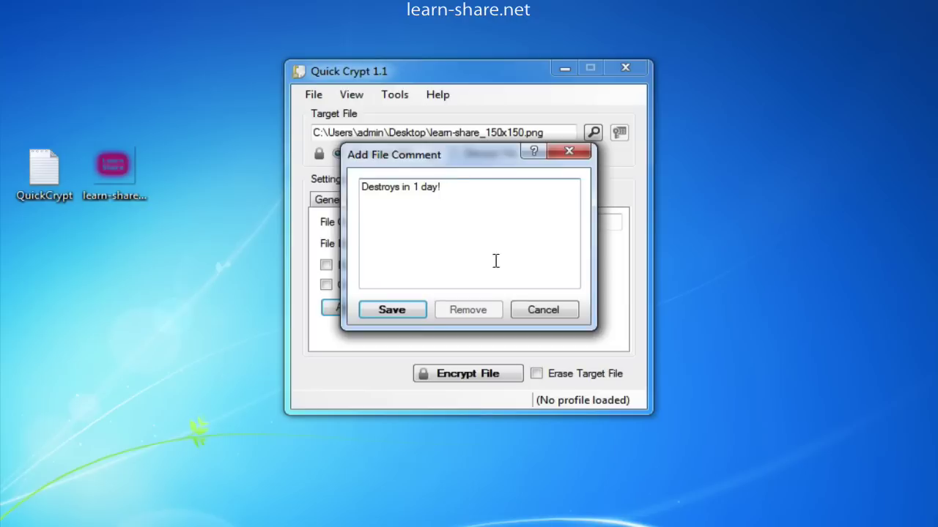
pyautogui.press('Return')
# Step: View the Sync tab, decline adding a cloud folder, and return to the General tab
pyautogui.click(433, 199)
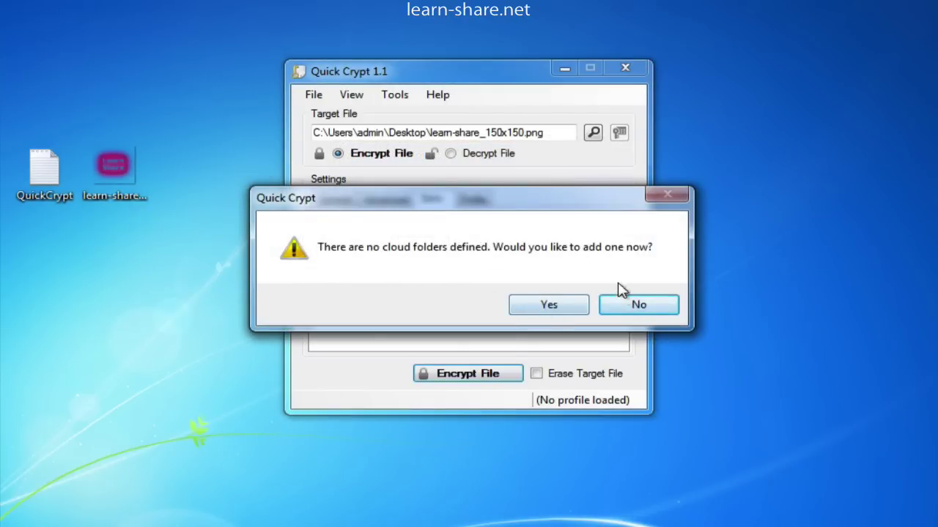
pyautogui.click(650, 308)
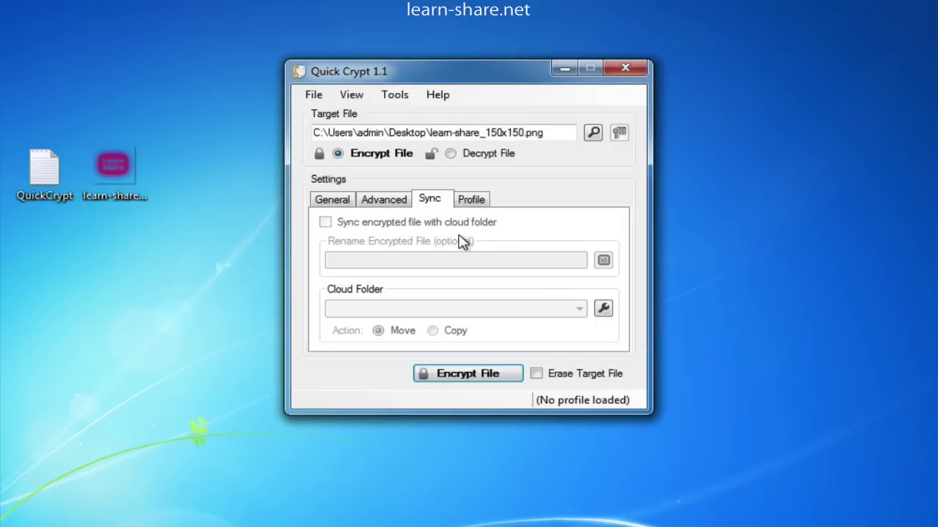
pyautogui.click(379, 200)
pyautogui.click(341, 199)
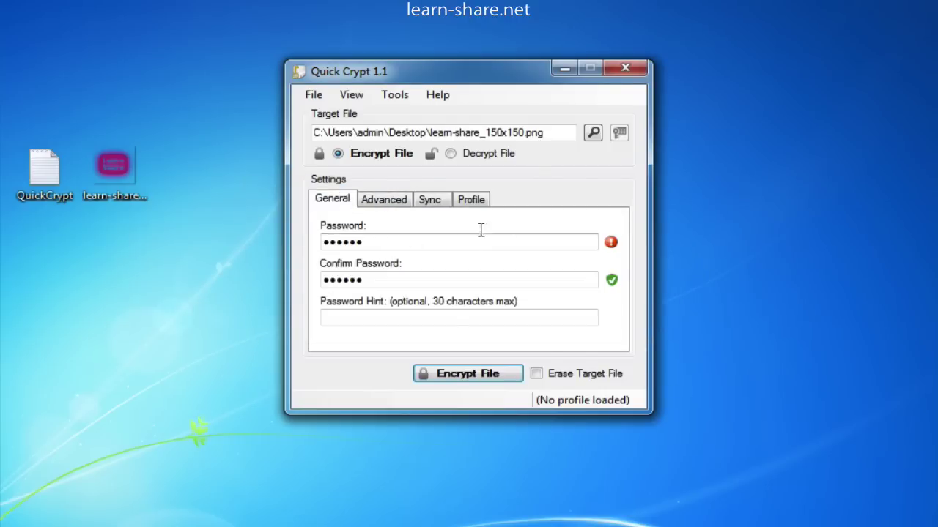
# Step: Encrypt the image to learn-share_150x150.qcf and try opening the .qcf from the desktop
pyautogui.click(472, 375)
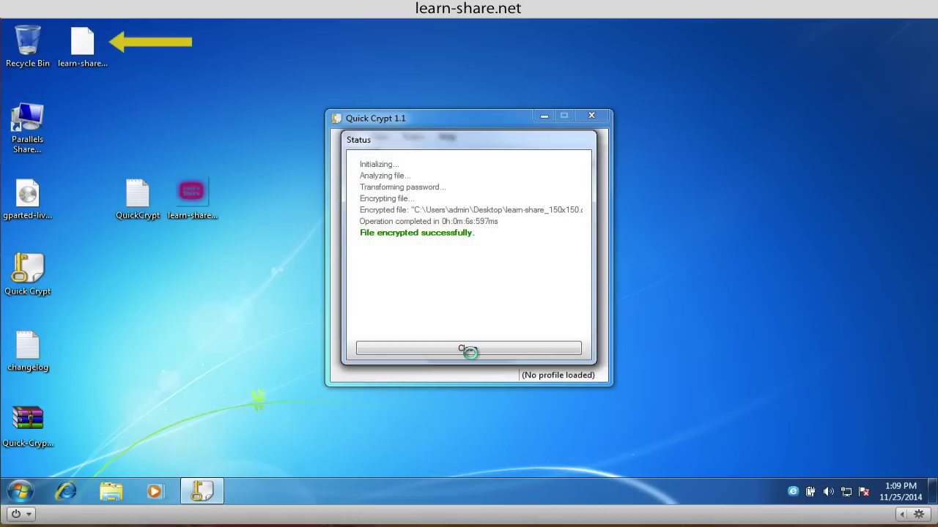
pyautogui.click(475, 349)
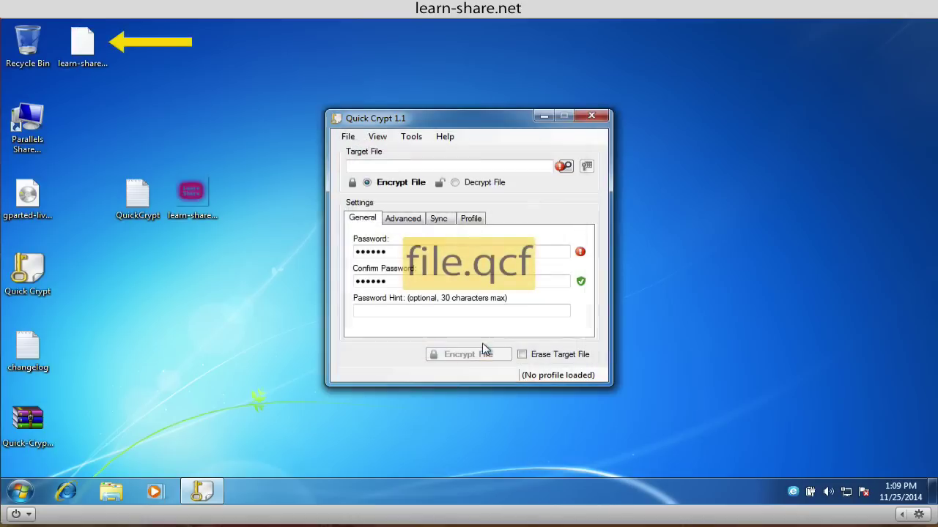
pyautogui.moveTo(452, 124); pyautogui.dragTo(457, 89)
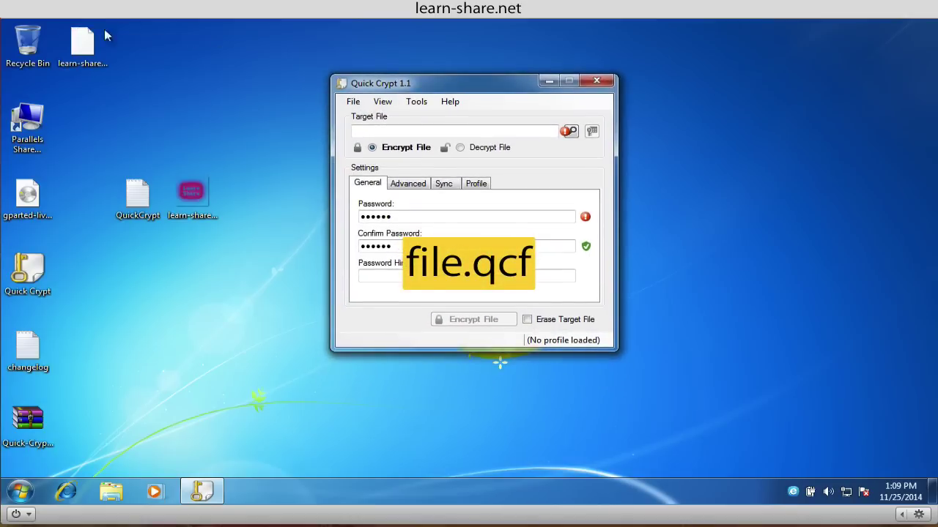
pyautogui.moveTo(88, 43); pyautogui.dragTo(147, 46)
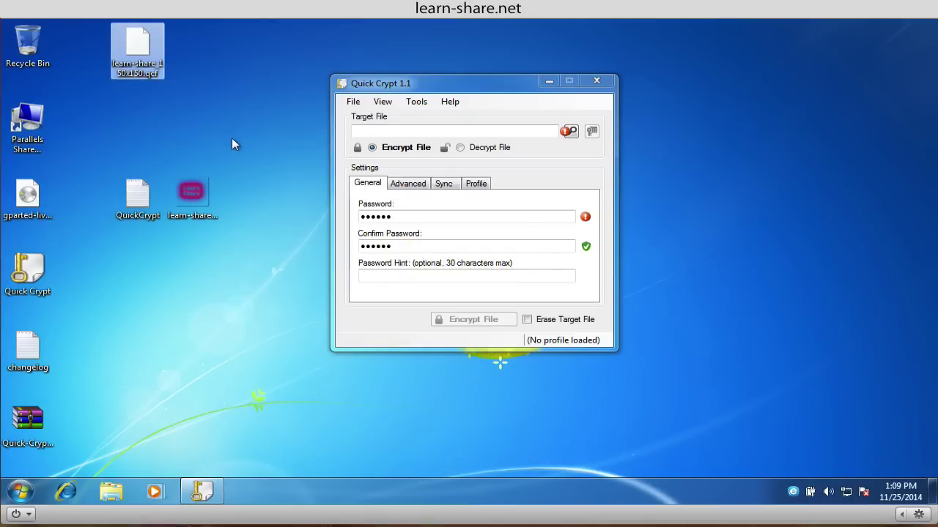
pyautogui.doubleClick(151, 44)
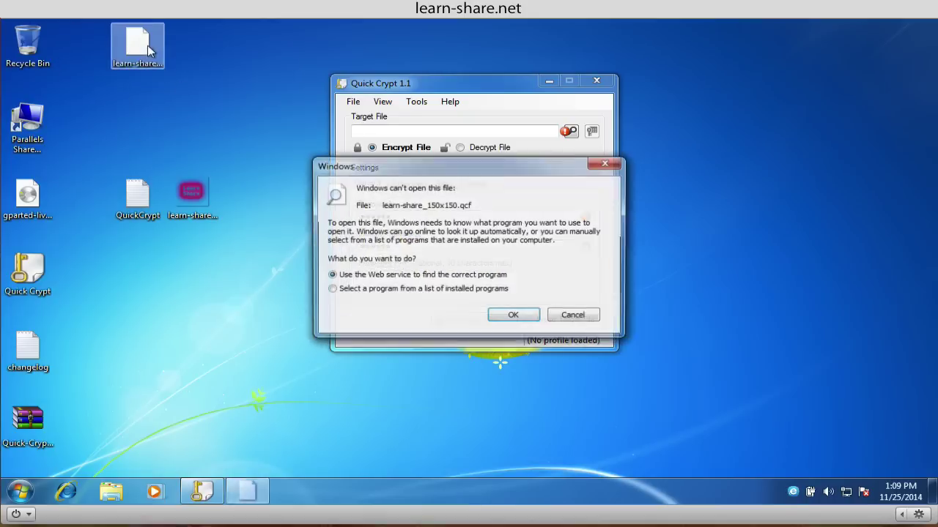
# Step: Dismiss the Windows notice and decrypt learn-share_150x150.qcf using its password
pyautogui.click(574, 316)
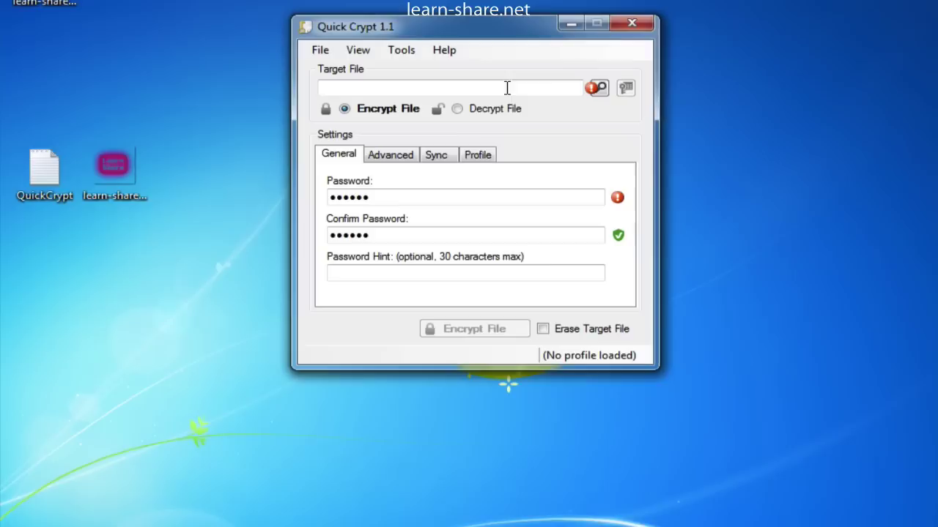
pyautogui.click(457, 109)
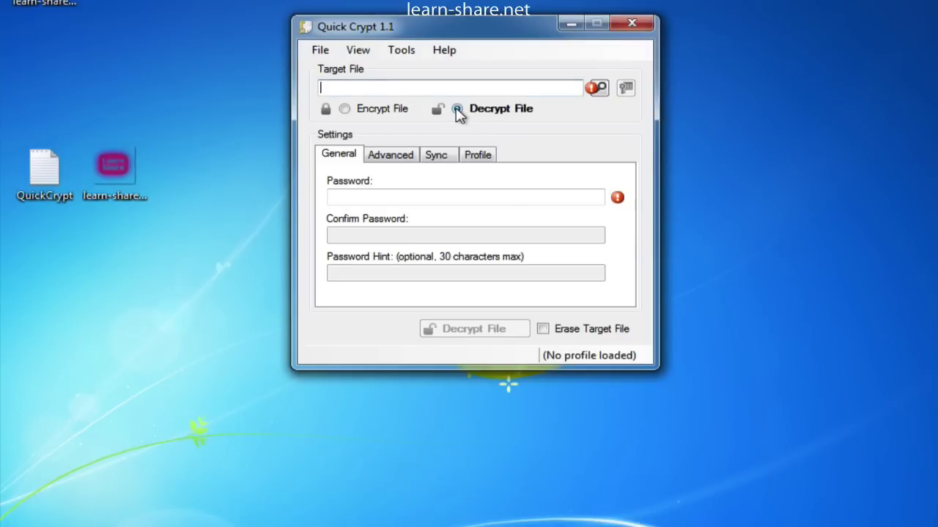
pyautogui.click(600, 90)
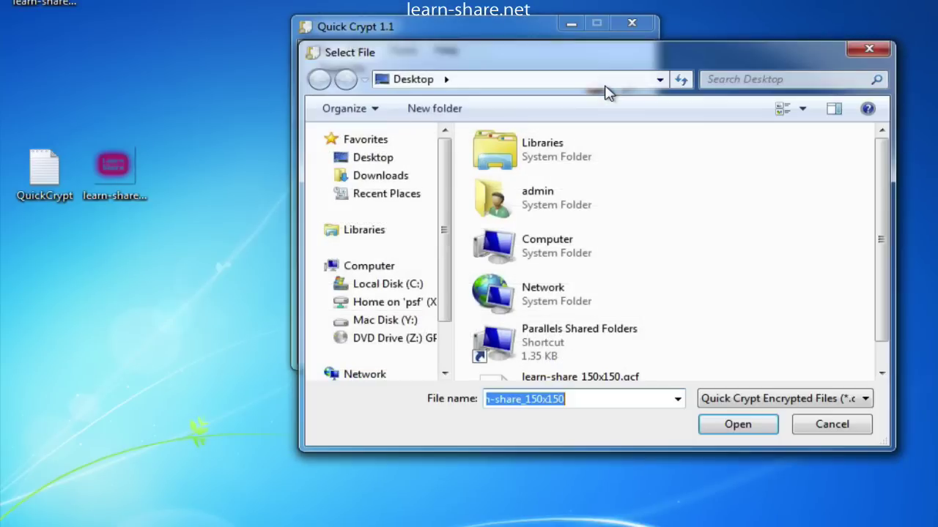
pyautogui.moveTo(879, 237); pyautogui.dragTo(883, 366)
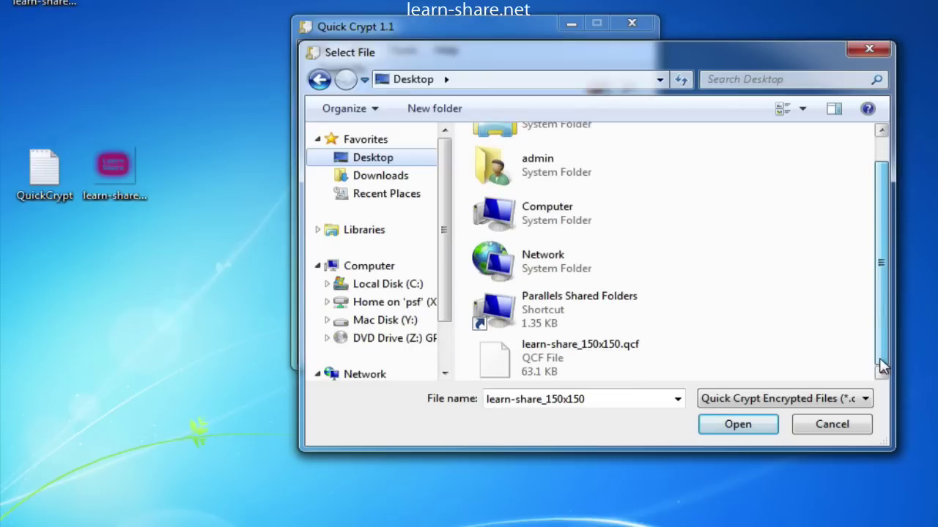
pyautogui.doubleClick(597, 353)
pyautogui.write('12')
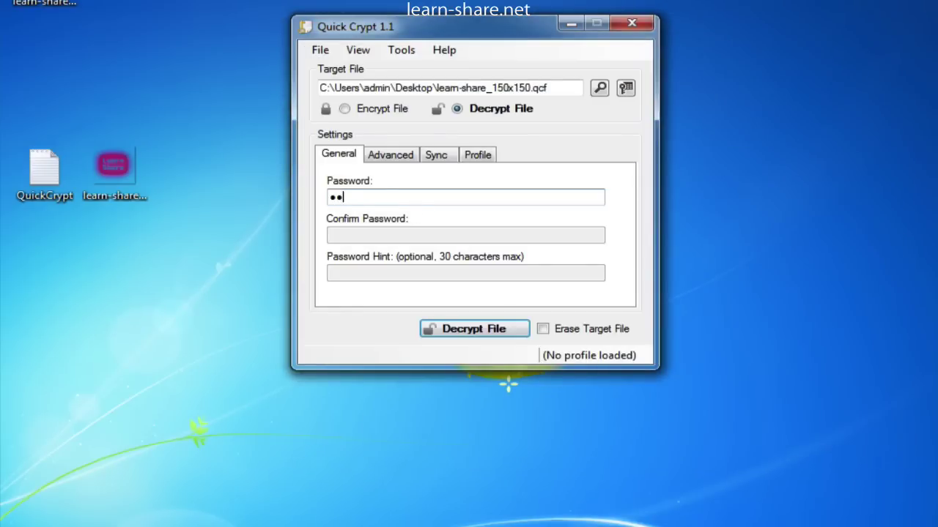
pyautogui.click(462, 333)
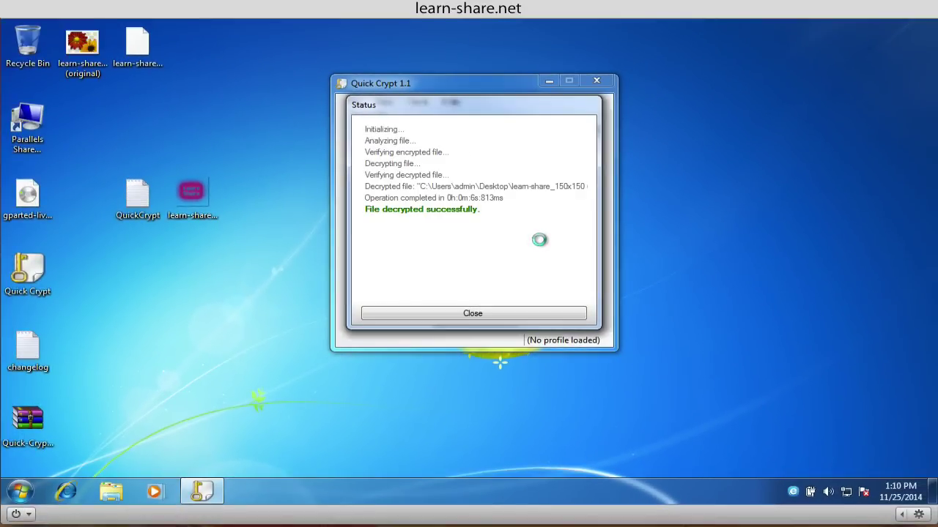
# Step: Close the decryption report, view the restored image, and enable erasing the original after encryption
pyautogui.click(486, 310)
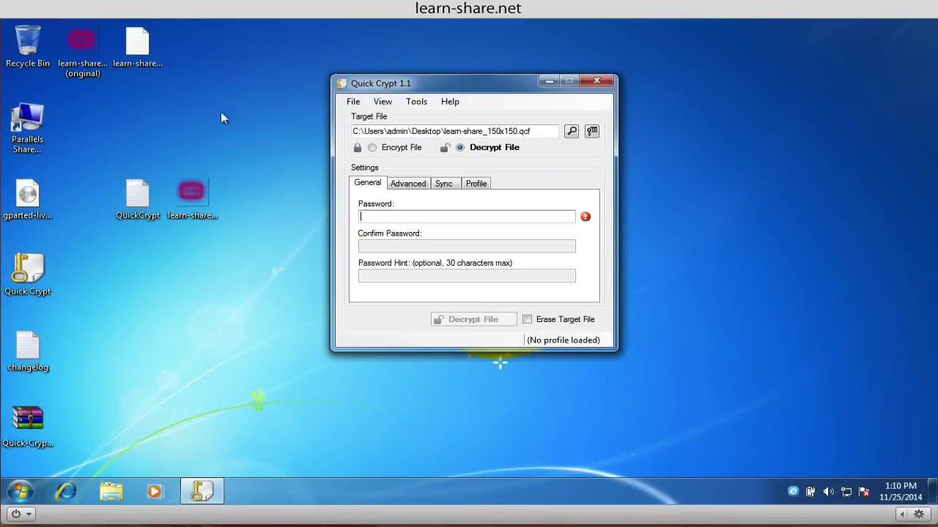
pyautogui.doubleClick(87, 45)
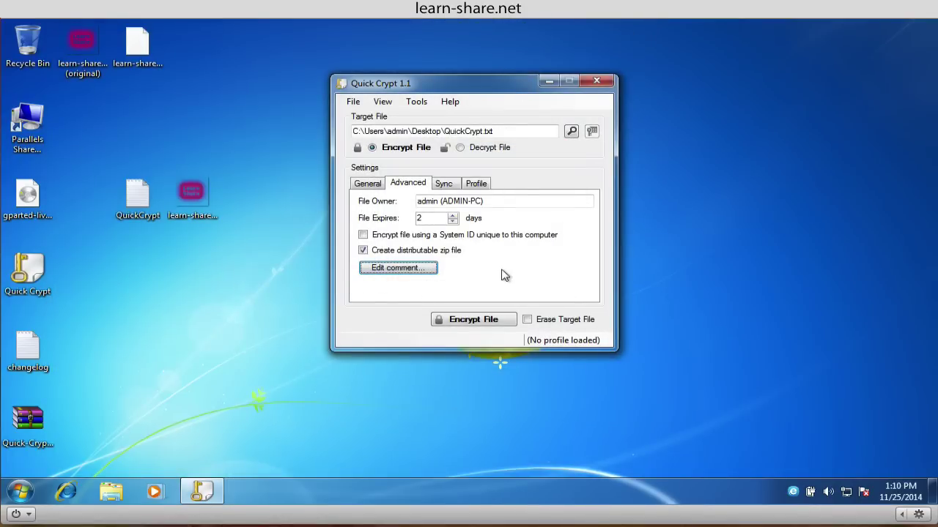
pyautogui.click(528, 320)
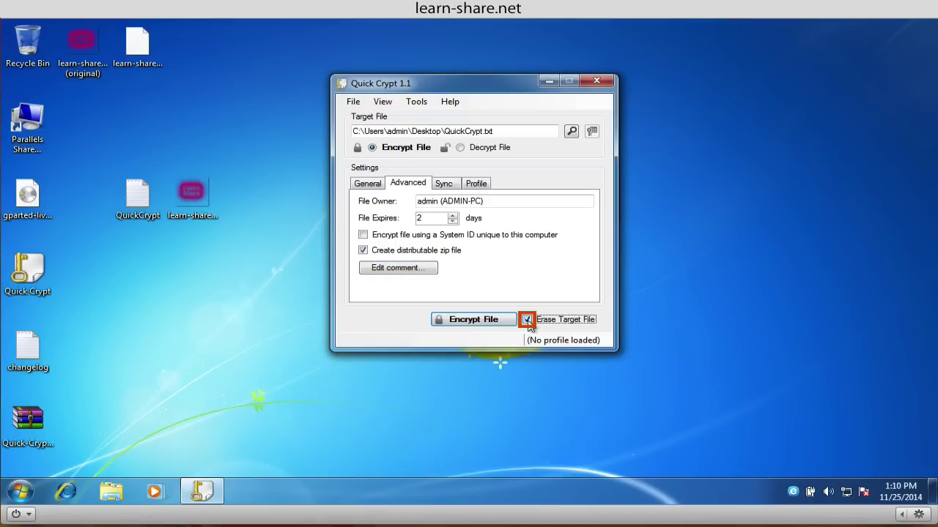
pyautogui.click(490, 325)
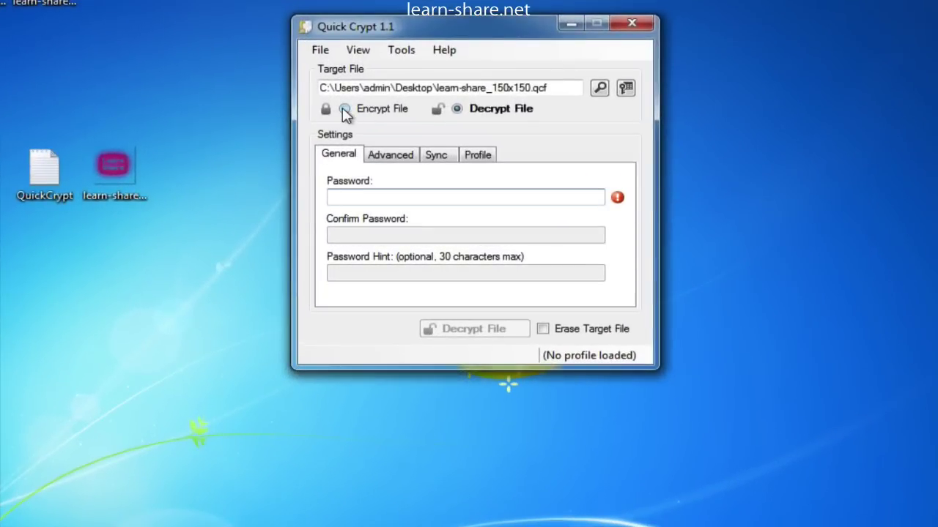
# Step: Select QuickCrypt.txt as the file to encrypt
pyautogui.click(345, 110)
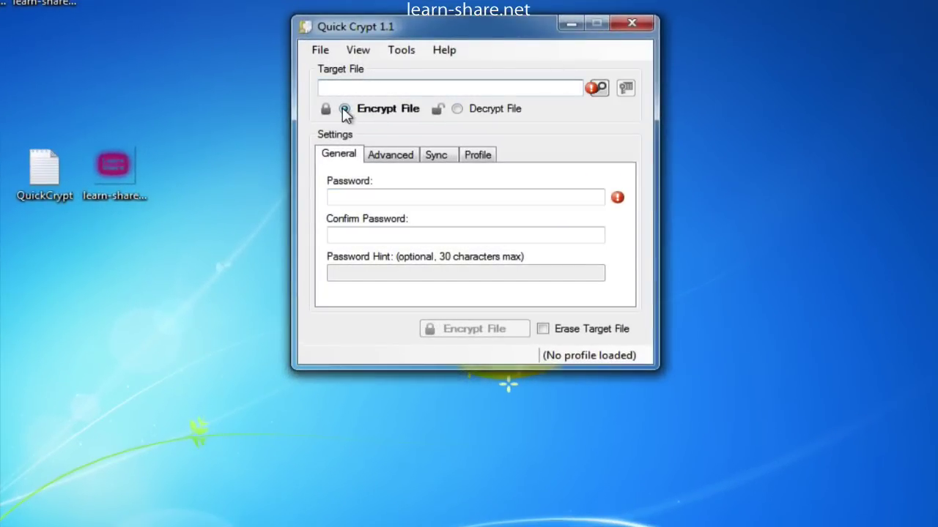
pyautogui.click(599, 89)
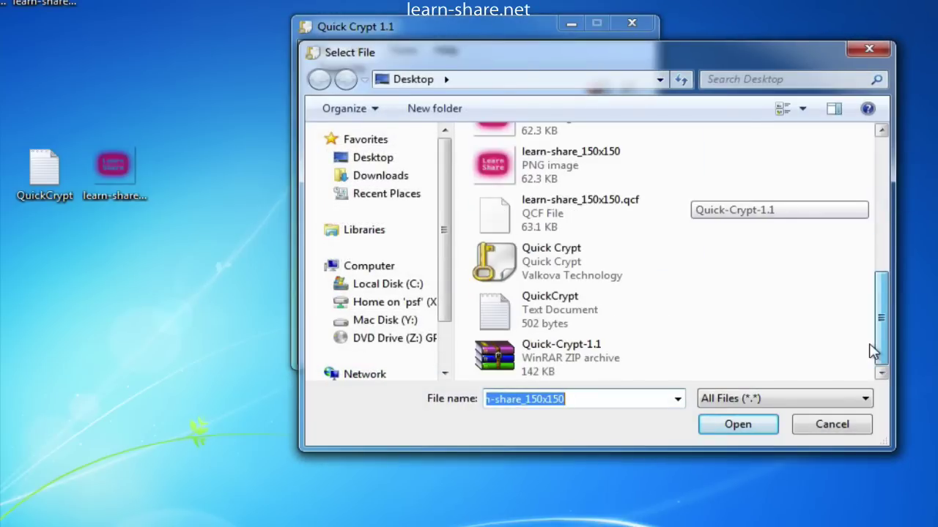
pyautogui.doubleClick(576, 314)
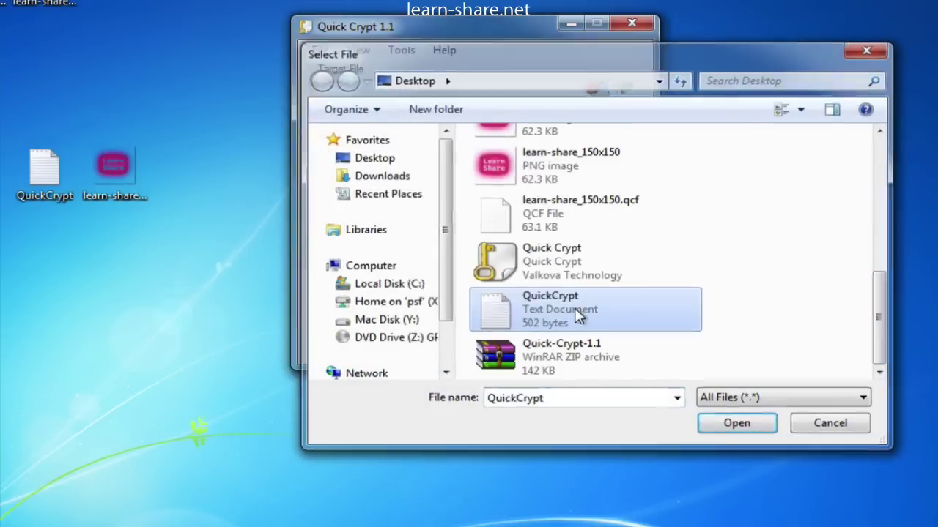
# Step: Enter the six-character password and move through the confirmation and hint fields
pyautogui.click(389, 196)
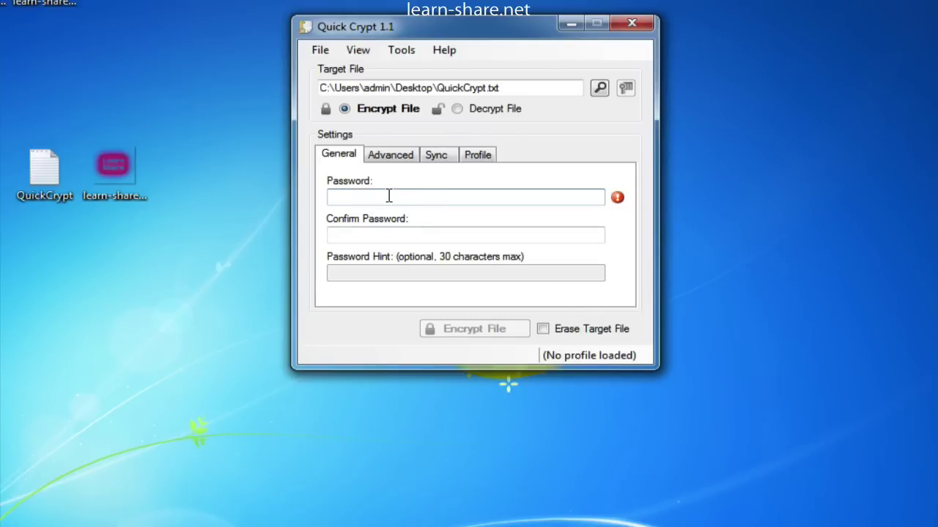
pyautogui.write('123456')
pyautogui.press('Tab')
pyautogui.write('123456')
pyautogui.press('Tab')
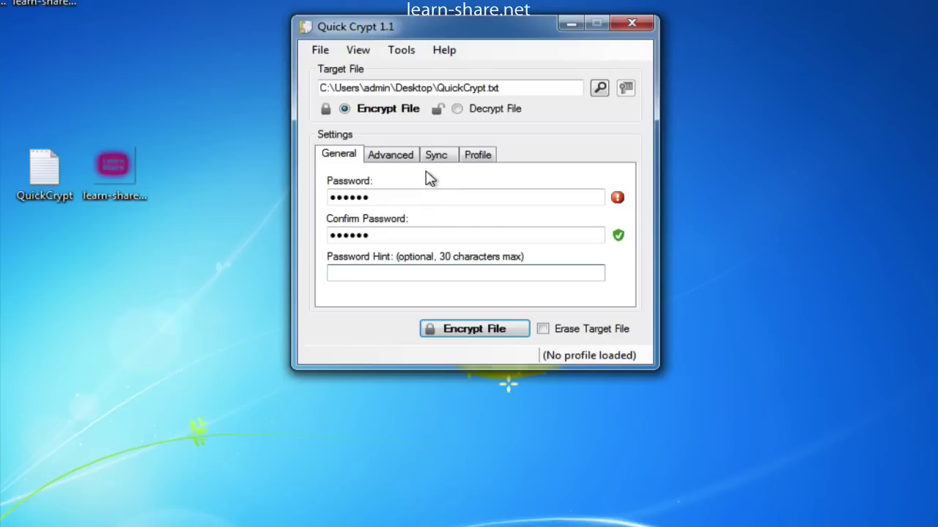
# Step: In the advanced settings, make QuickCrypt.txt expire after 2 days and create a distributable zip
pyautogui.write('numbers')
pyautogui.click(393, 156)
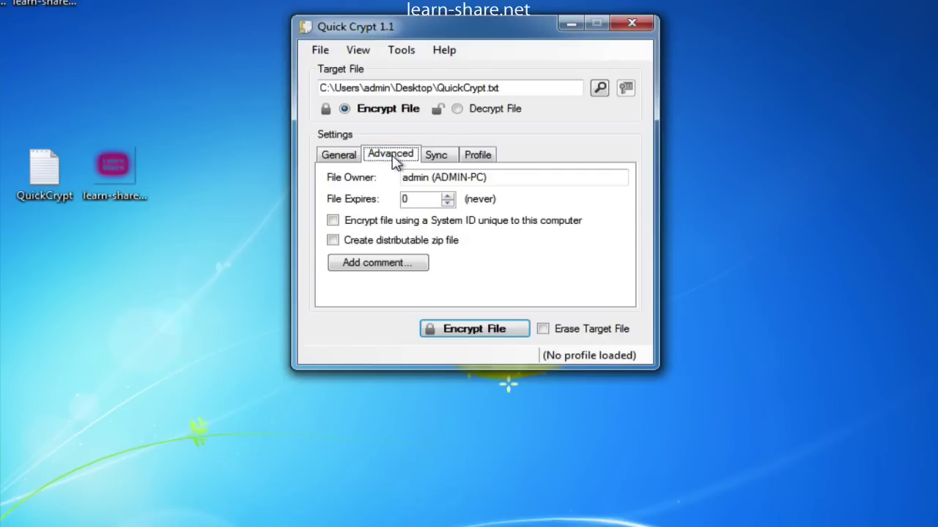
pyautogui.click(447, 195)
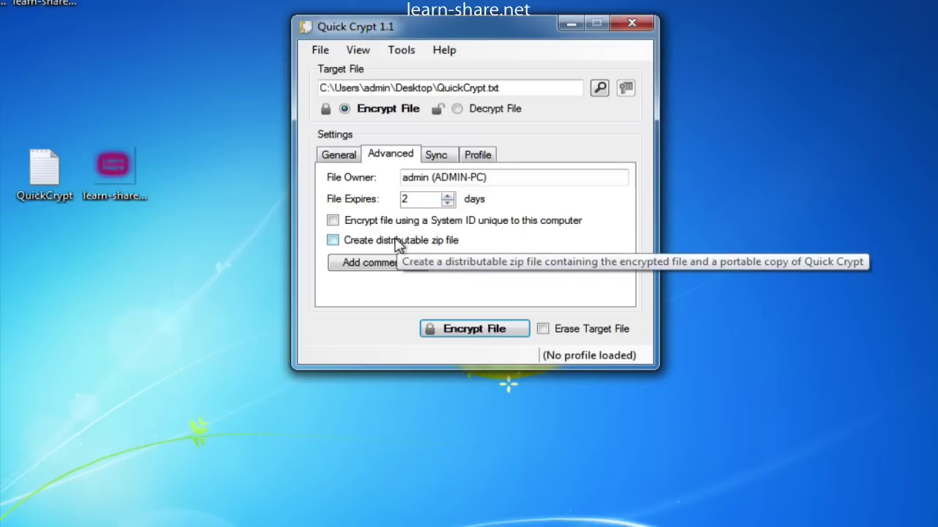
pyautogui.click(333, 240)
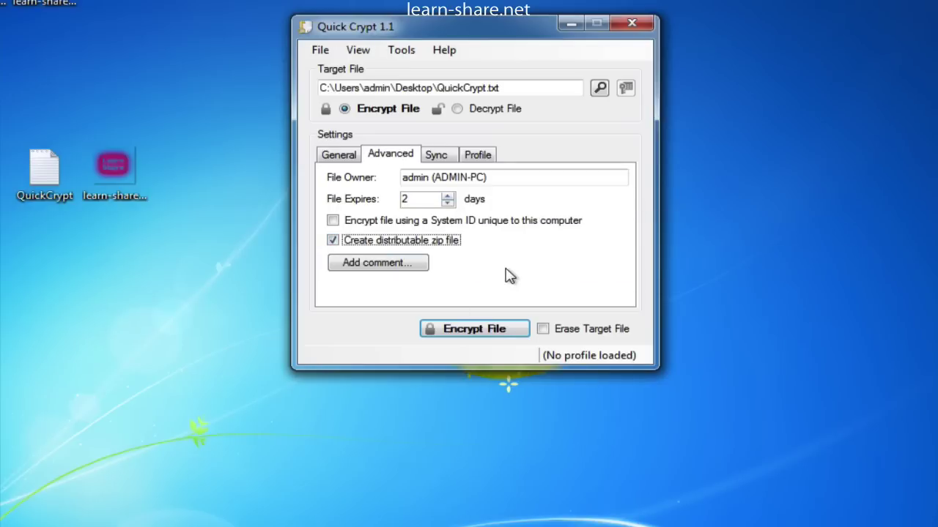
# Step: Save the file comment 'This is a test!' and enable erasing the original file
pyautogui.click(403, 267)
pyautogui.write('This i')
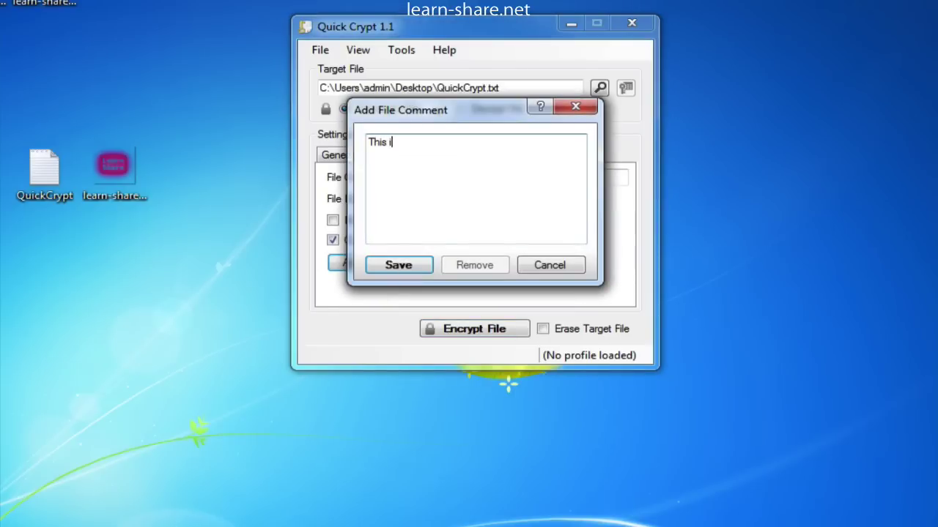
pyautogui.write('s a test!')
pyautogui.click(412, 270)
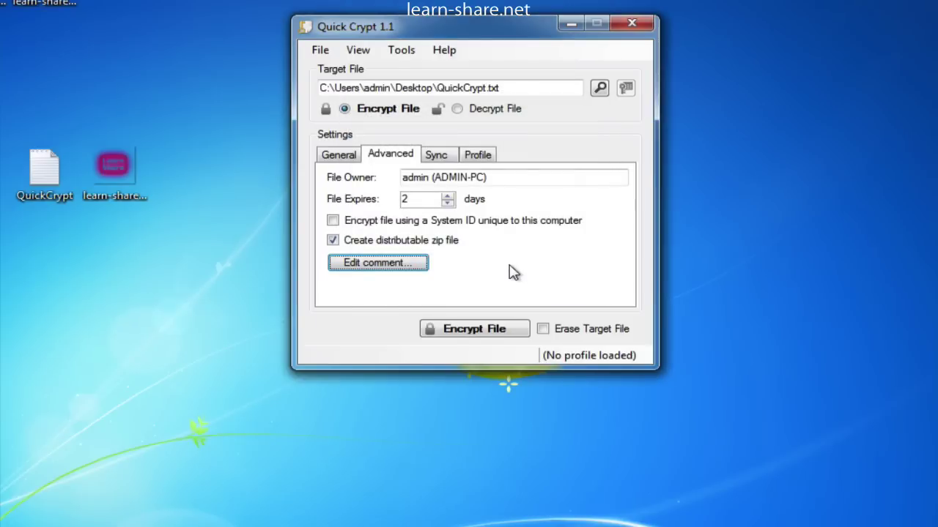
pyautogui.click(543, 330)
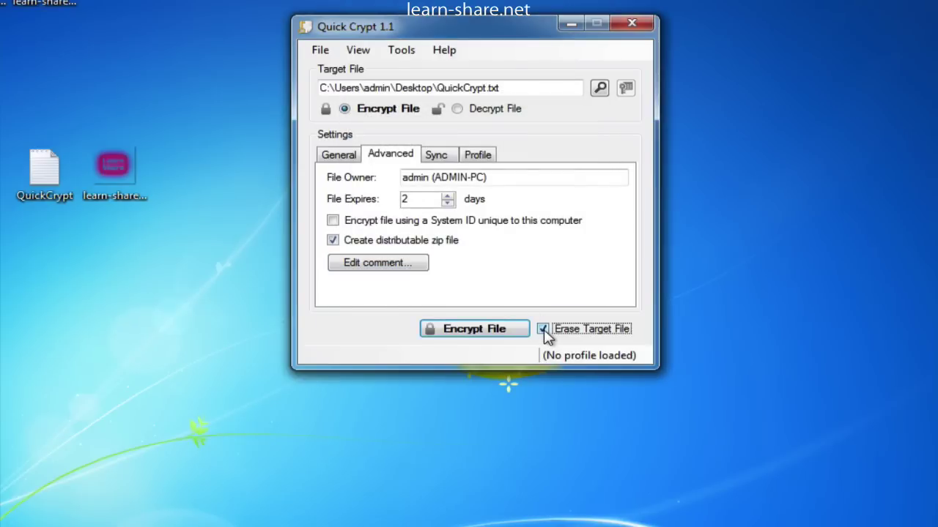
# Step: Encrypt QuickCrypt.txt, accepting the expiry-date warning, and dismiss the status report
pyautogui.click(495, 331)
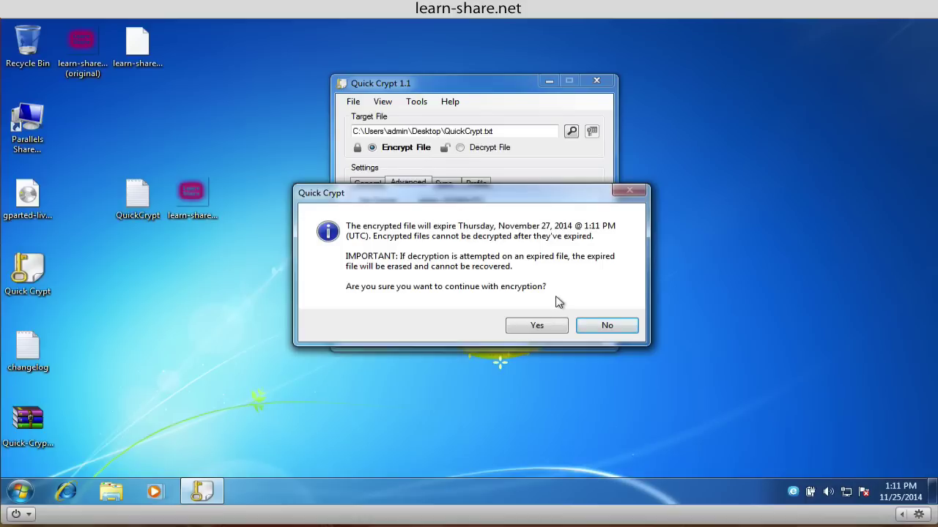
pyautogui.click(542, 326)
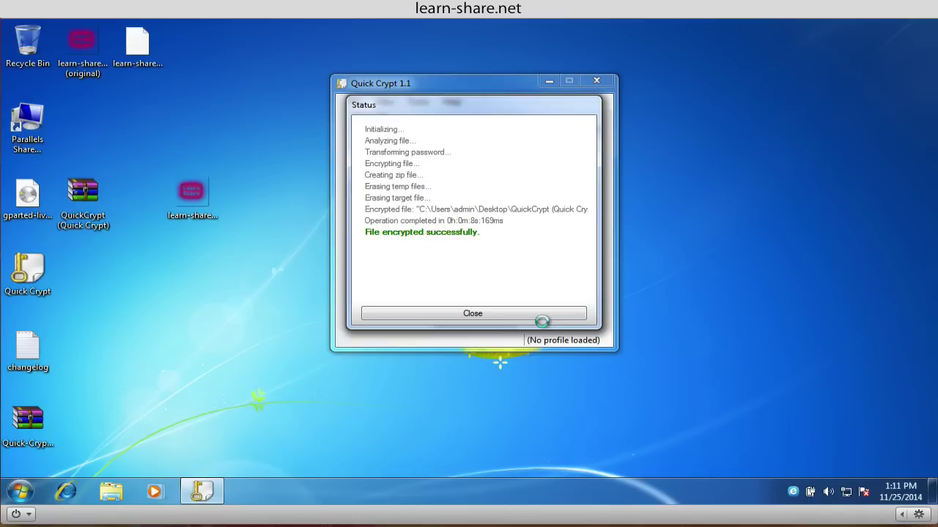
pyautogui.click(492, 313)
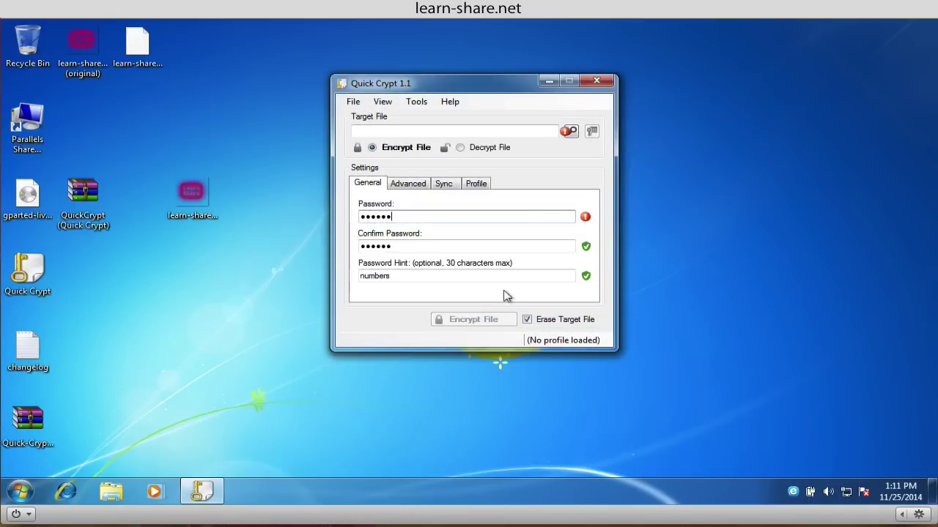